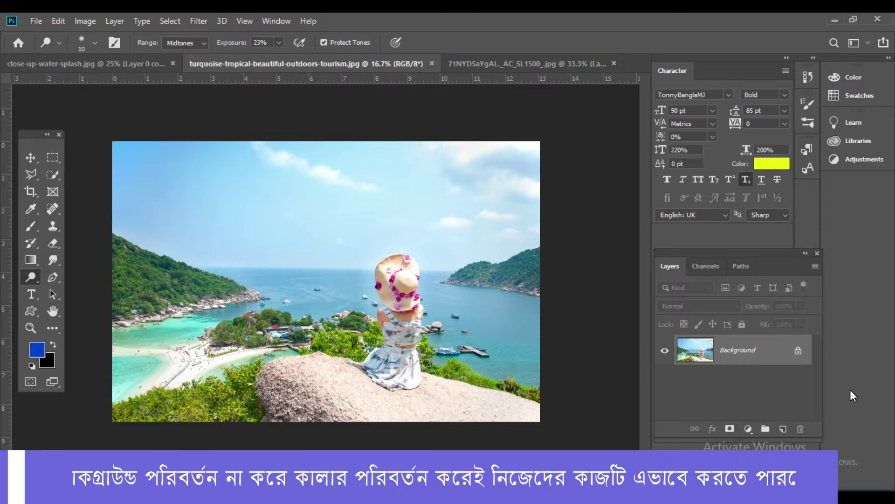
- Compare the three open images of the water splash, the tropical bay and the permanent magnets, examining the seated woman up close
click(499, 63)
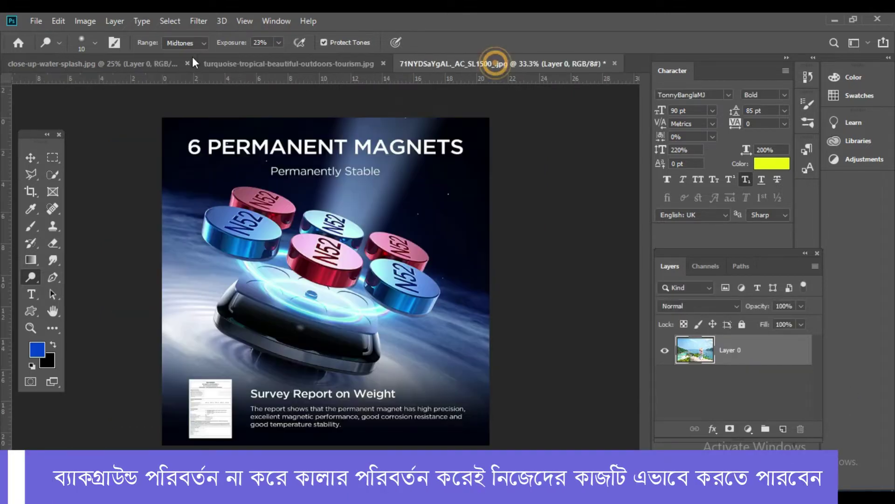
click(65, 64)
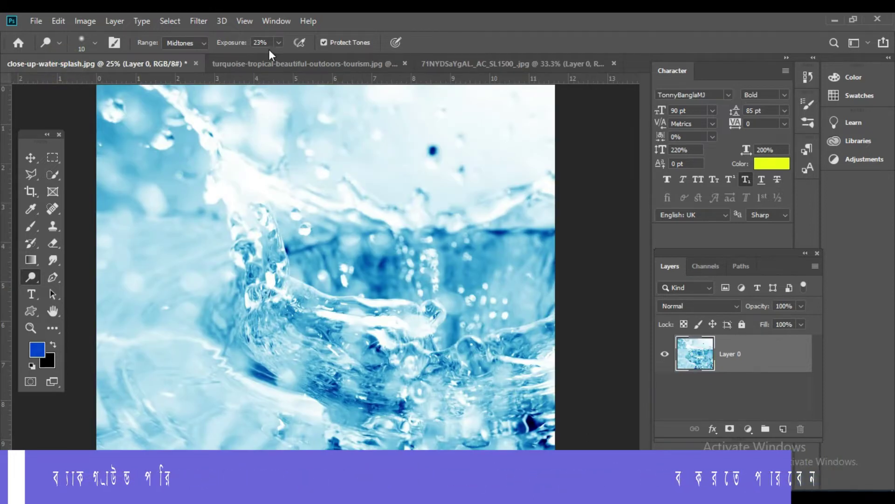
click(274, 63)
click(471, 63)
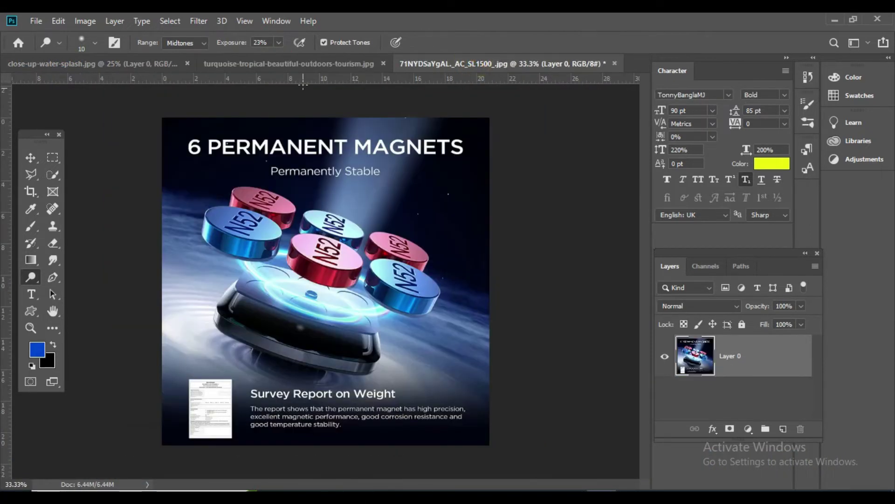
click(98, 64)
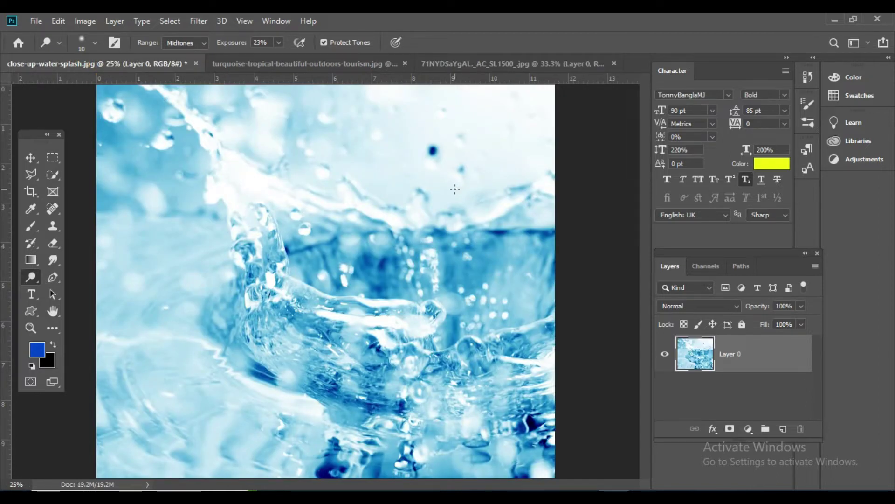
click(492, 64)
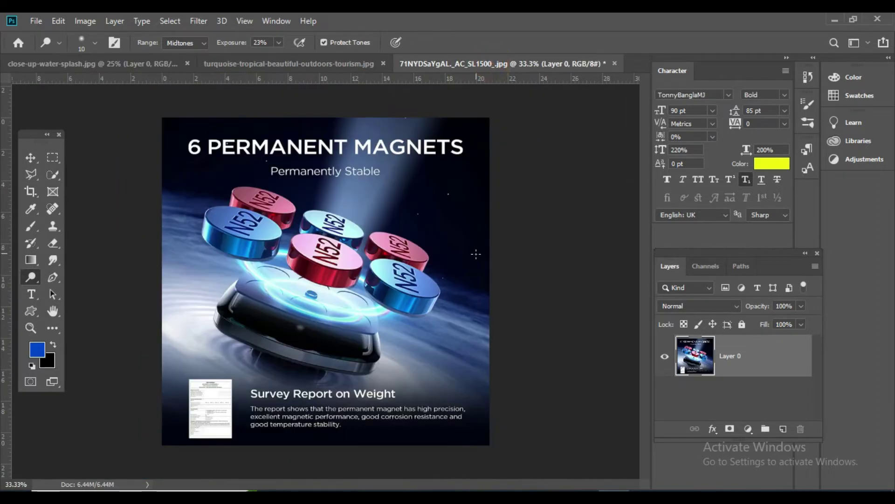
click(309, 63)
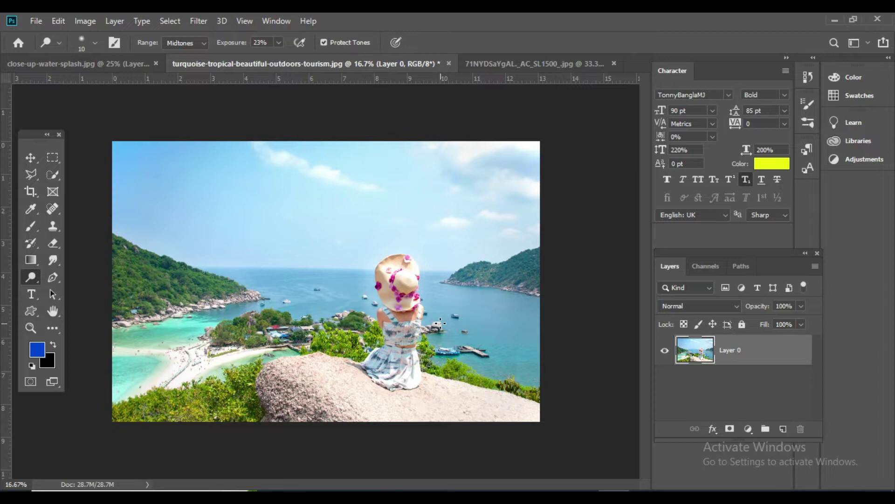
click(480, 63)
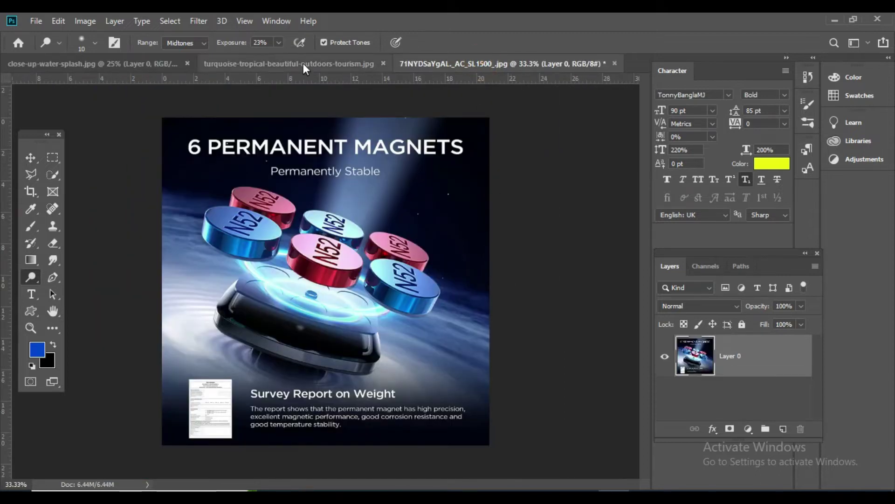
click(298, 63)
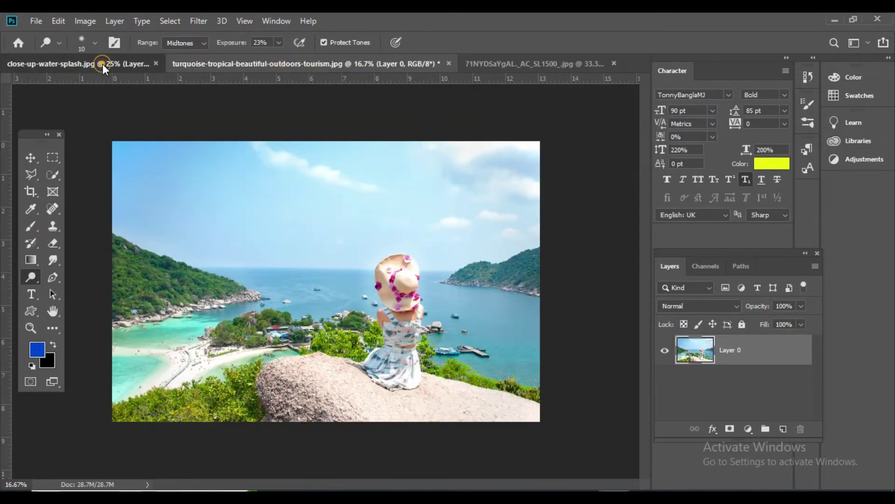
click(103, 63)
click(127, 65)
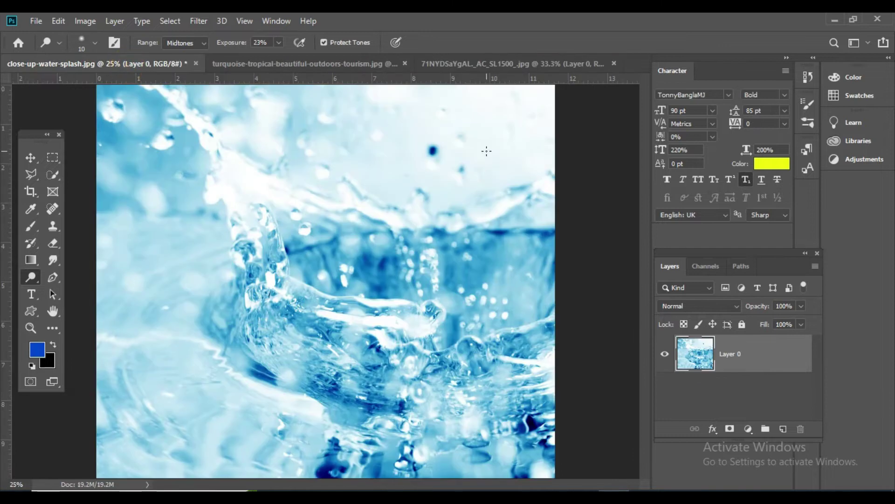
key(ctrl+Tab)
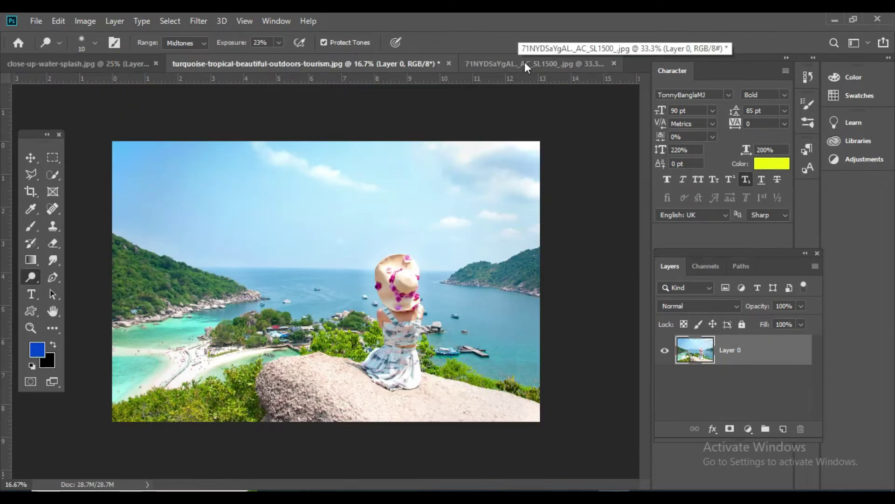
click(513, 63)
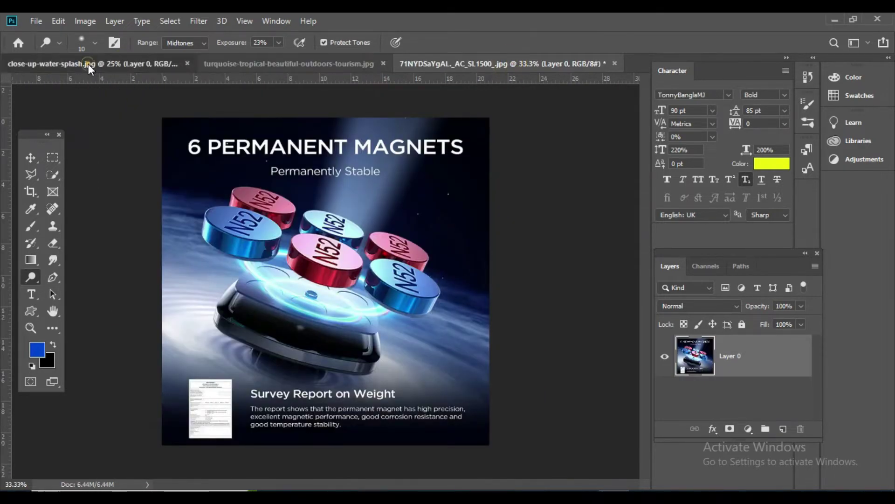
click(88, 64)
click(337, 66)
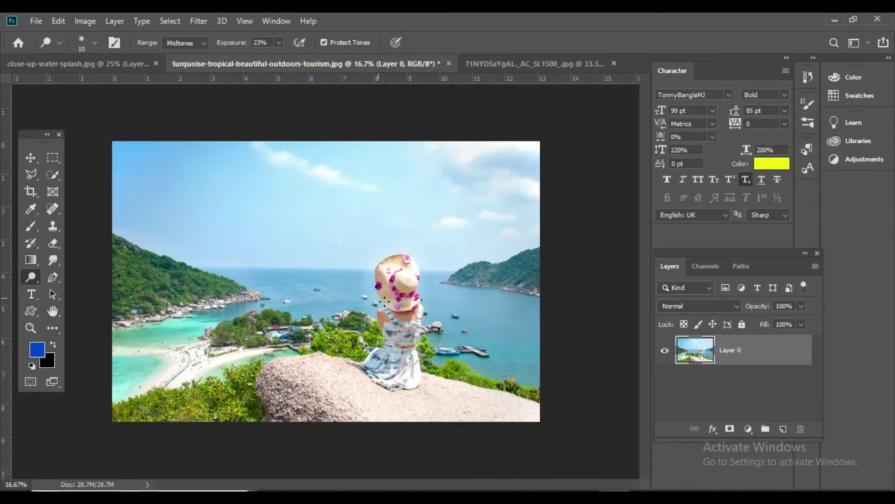
key(ctrl+plus)
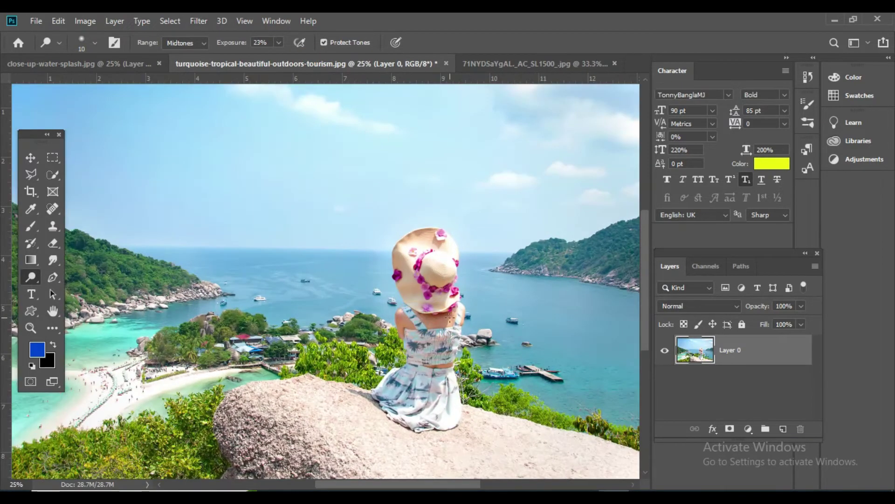
scroll(449, 319, down, 1)
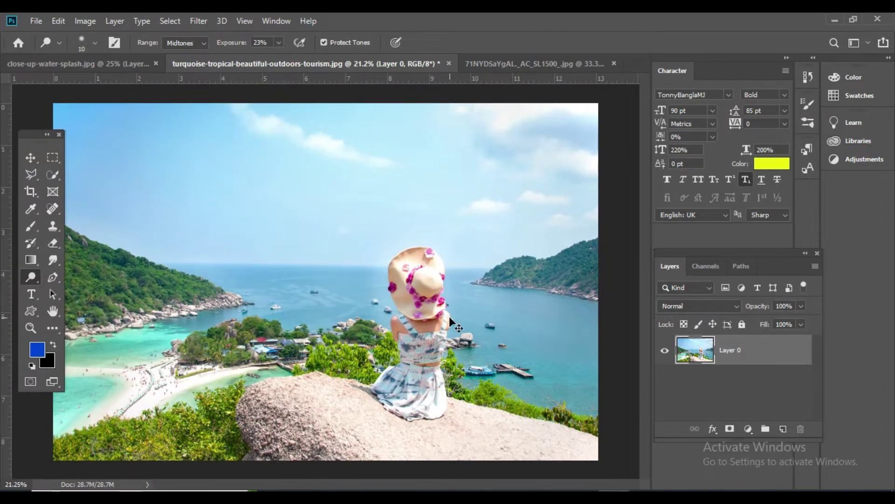
key(ctrl+minus)
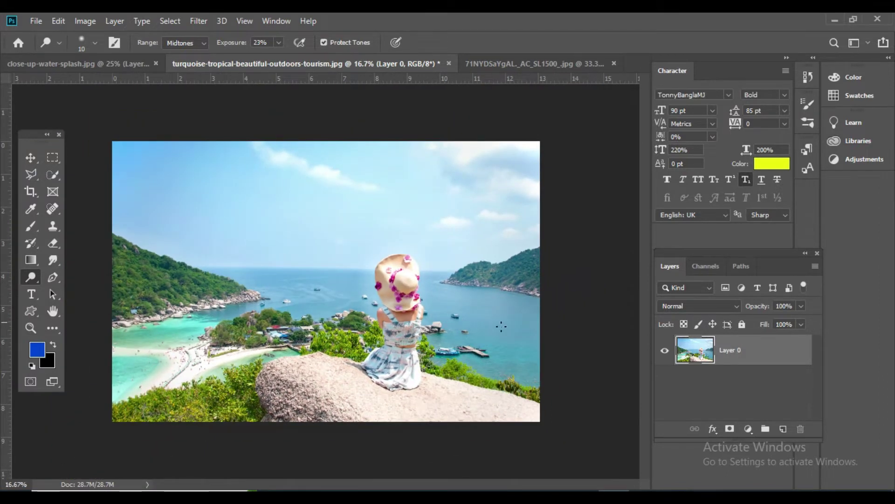
click(114, 64)
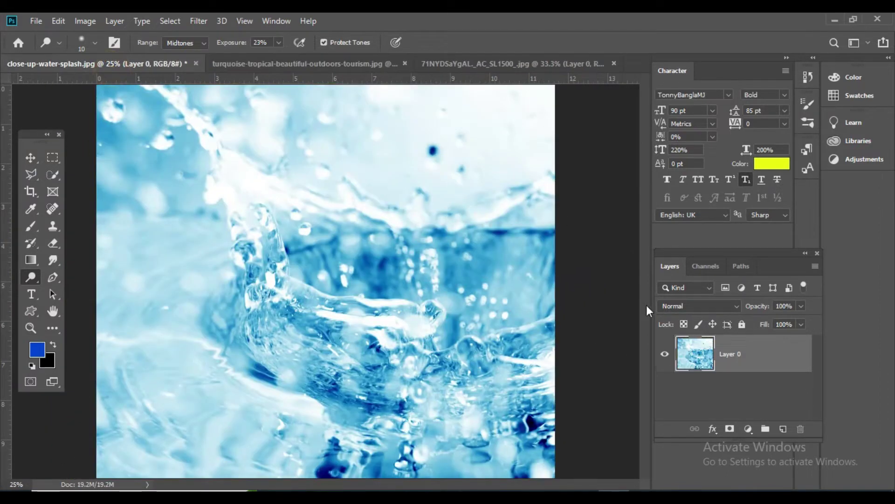
click(464, 64)
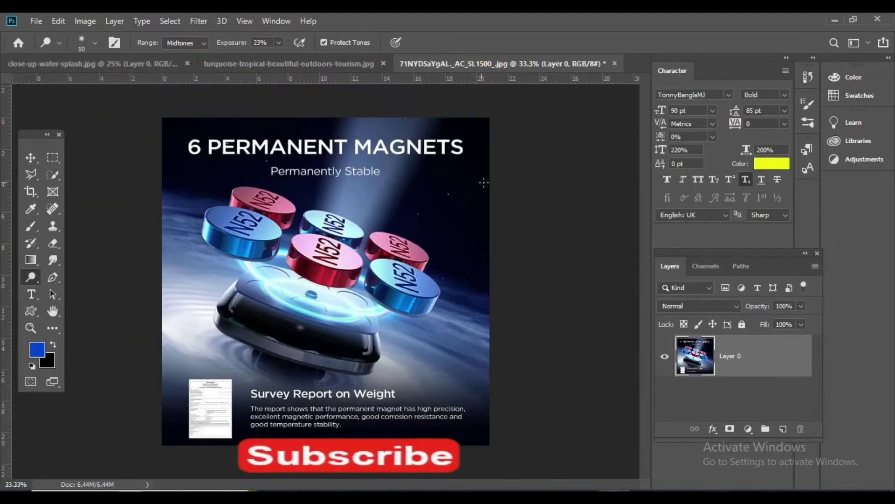
click(266, 64)
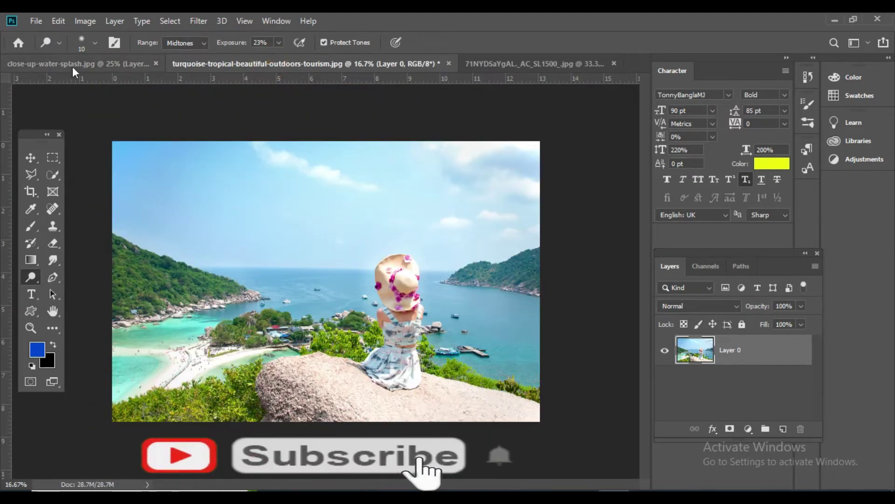
click(75, 65)
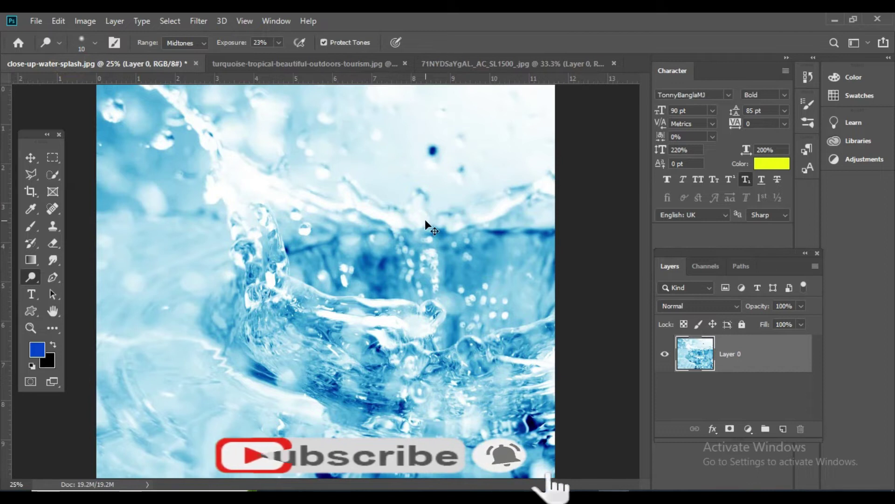
- Duplicate Layer 0 in the tropical bay image and make the copy the active layer
click(326, 65)
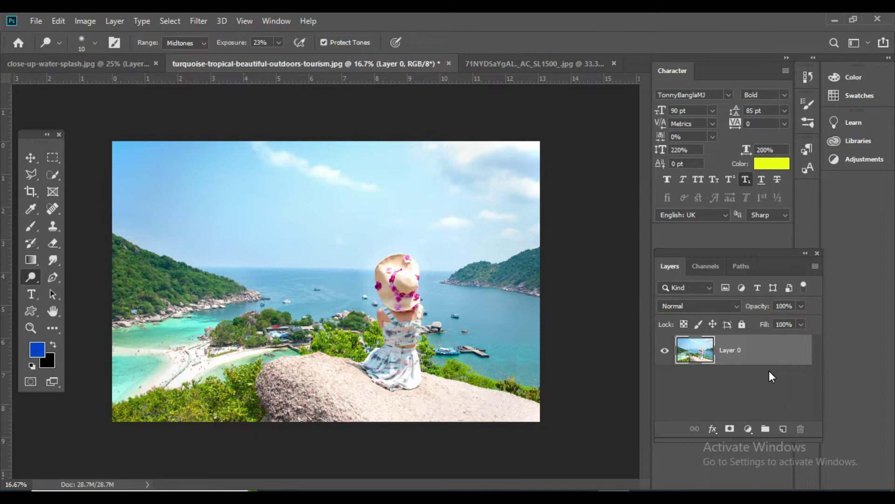
key(ctrl+j)
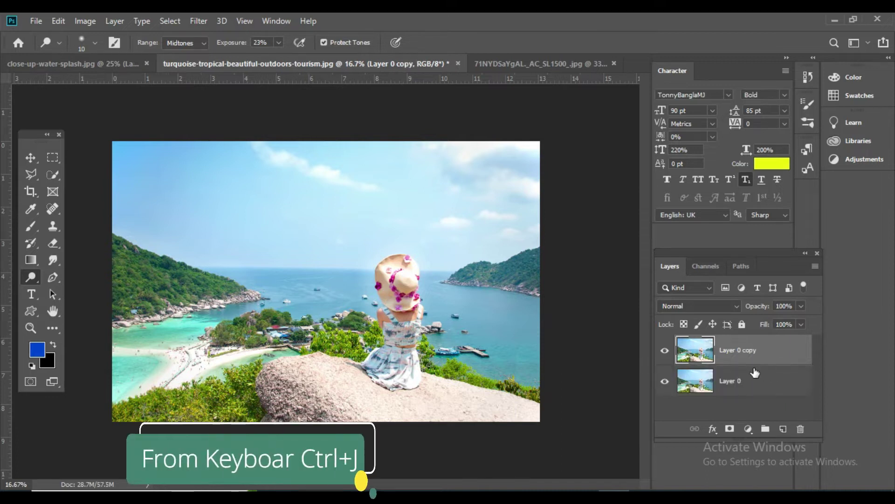
click(772, 352)
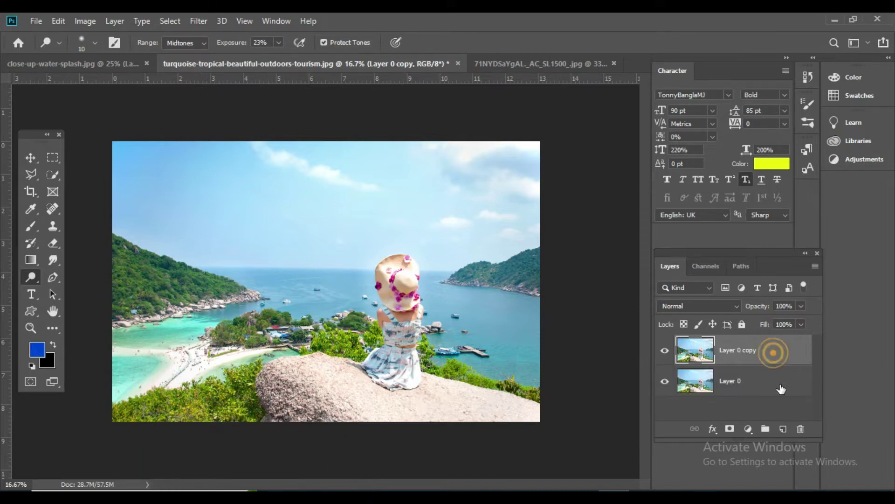
click(740, 379)
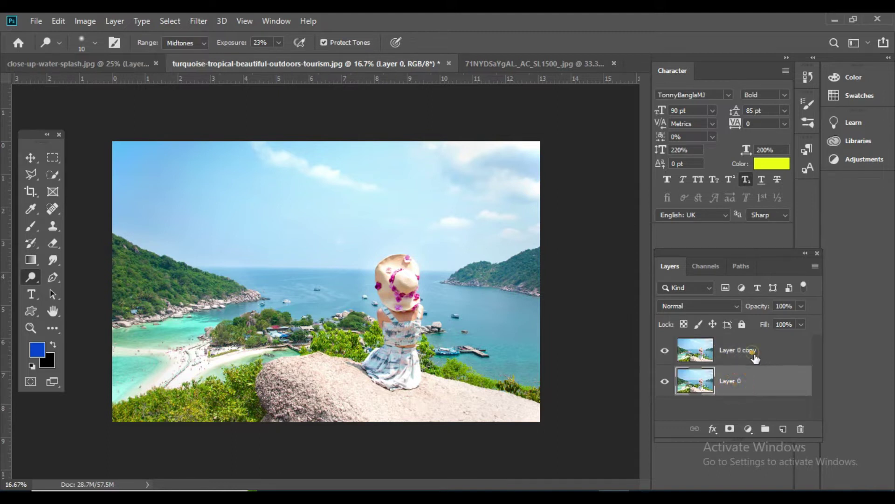
click(755, 353)
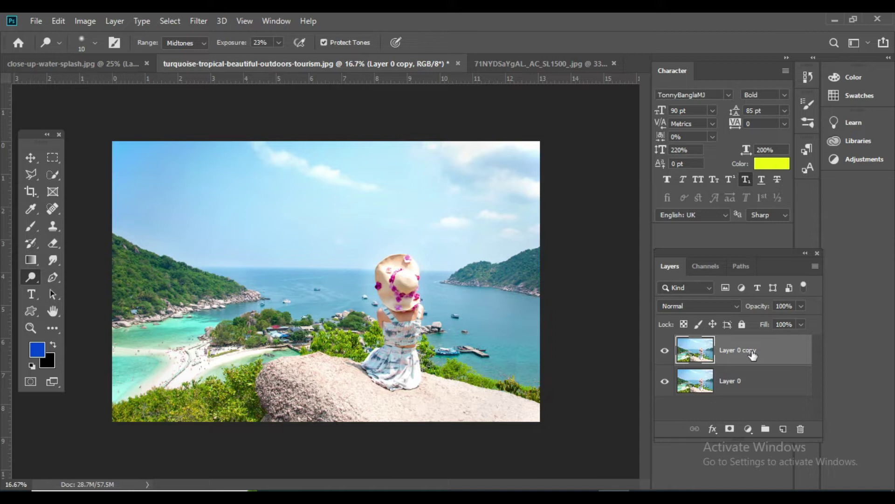
- Add a Selective Color adjustment layer above Layer 0 copy and place its settings clear of the photo
click(748, 429)
click(777, 424)
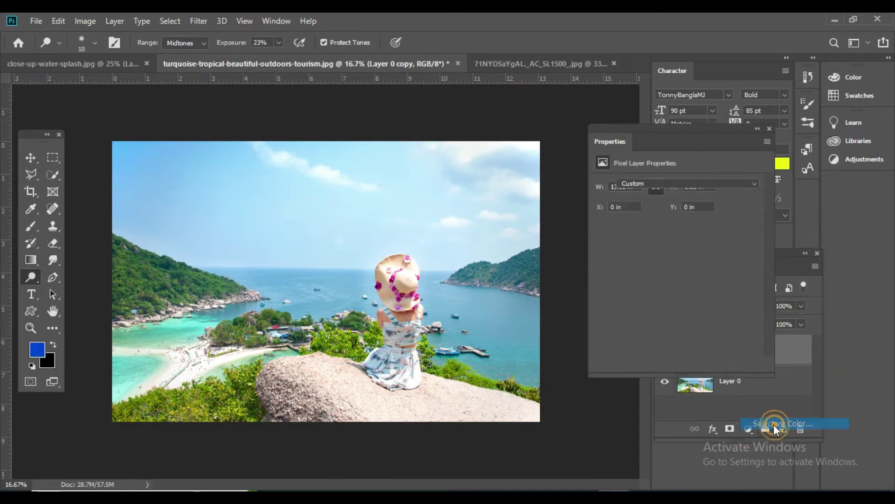
drag(677, 135, 633, 111)
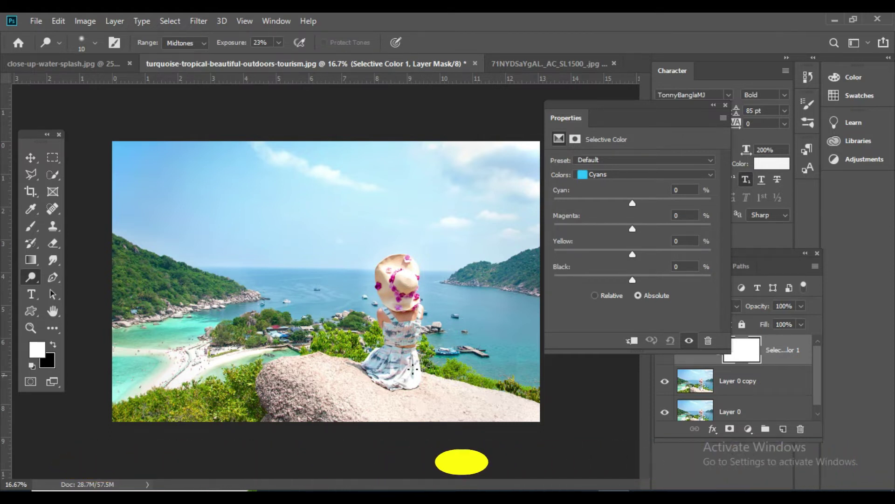
- Set the Yellows in the Selective Color adjustment to cyan -100%, magenta +23%, yellow +99% and black +100%
click(639, 176)
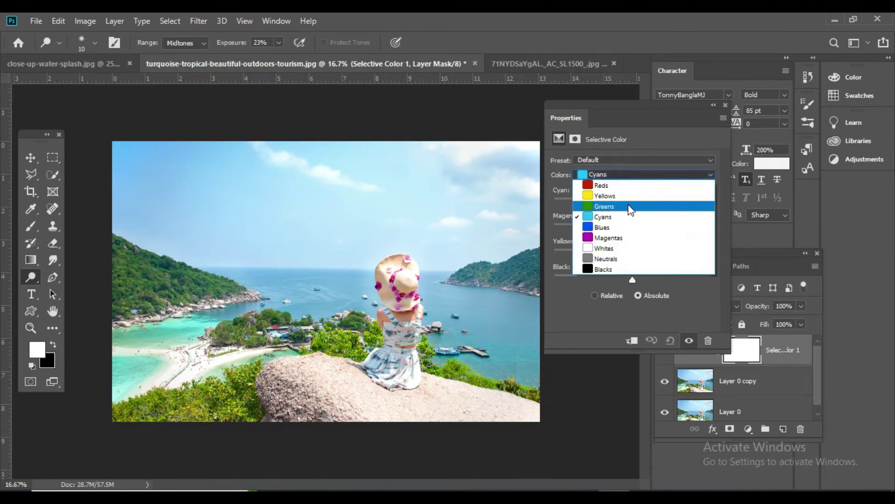
click(621, 196)
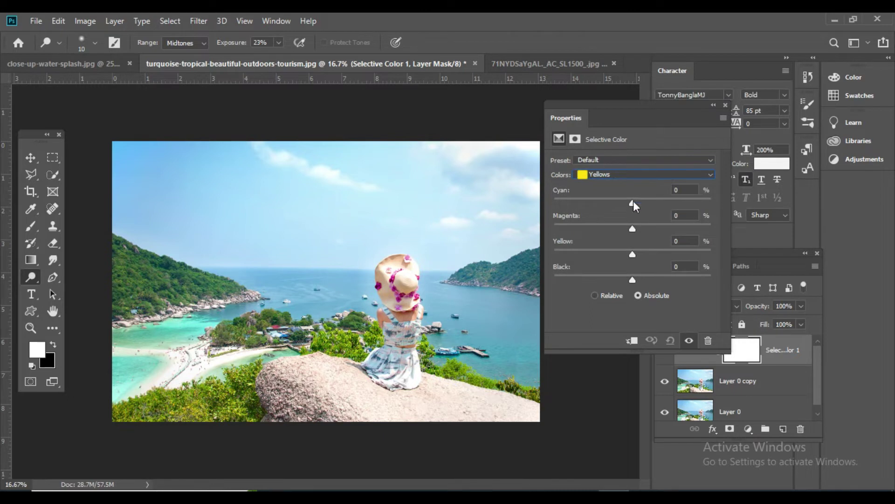
drag(634, 228, 711, 254)
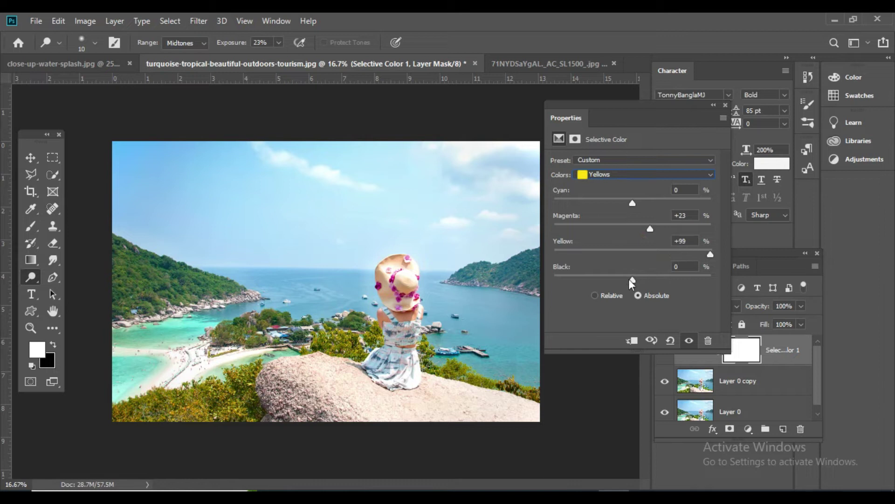
drag(629, 279, 716, 280)
drag(632, 203, 545, 210)
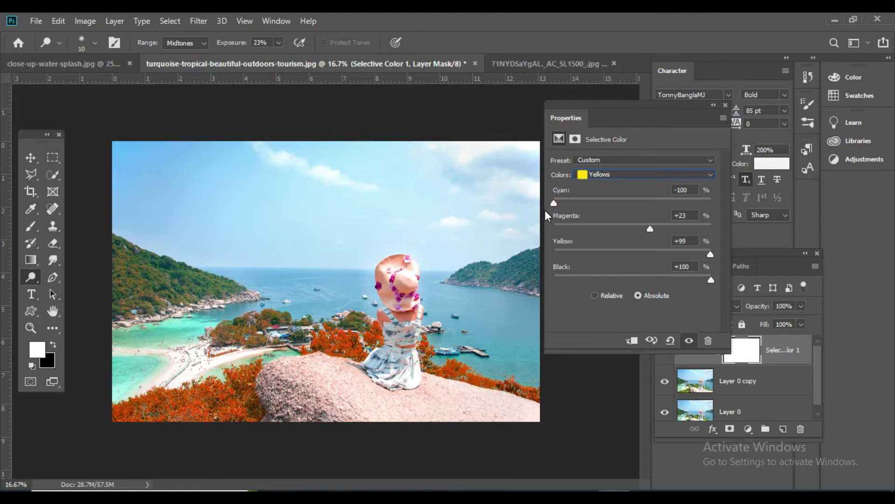
- Shift the Greens in the Selective Color adjustment toward orange-red by strongly reducing cyan and increasing black
click(645, 173)
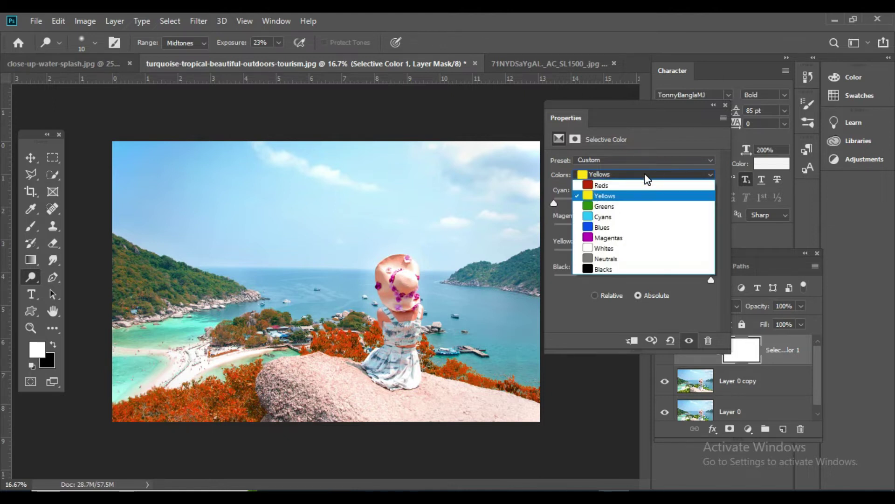
click(604, 206)
drag(634, 202, 563, 212)
drag(634, 228, 673, 255)
- Raise cyan in the Blues, and set the Cyans to cyan +27%, magenta +2%, yellow -12% and black -2%
click(619, 174)
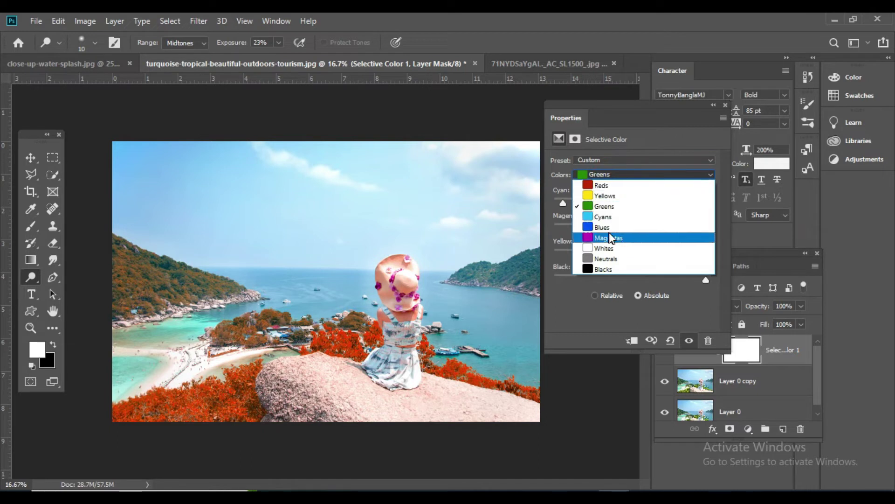
click(605, 227)
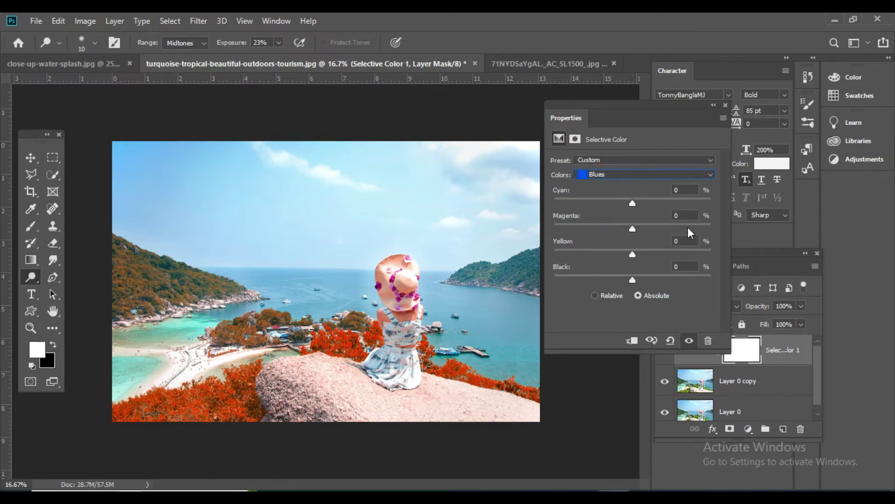
drag(634, 204, 658, 199)
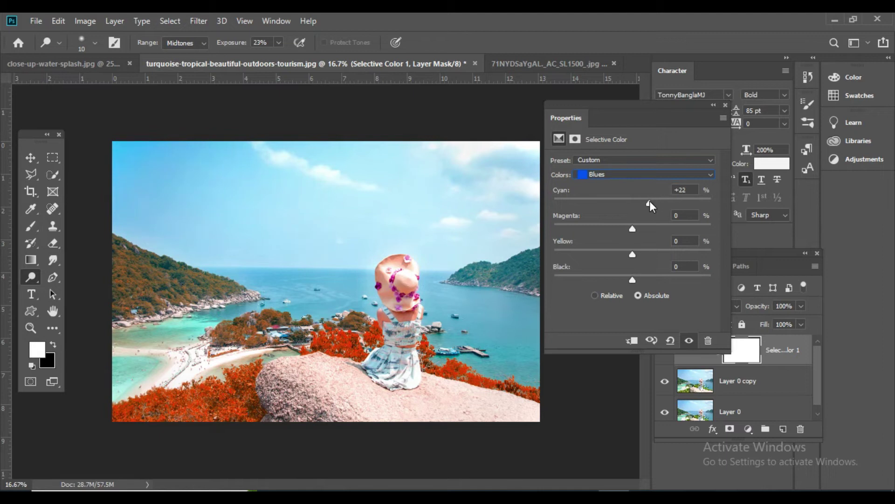
mouse_move(633, 229)
mouse_down()
mouse_move(663, 233)
mouse_move(636, 229)
mouse_up()
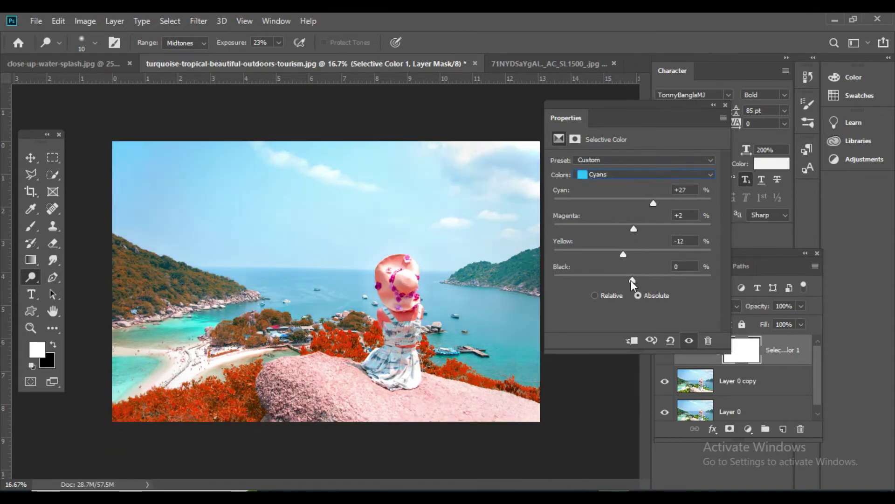
drag(632, 280, 631, 280)
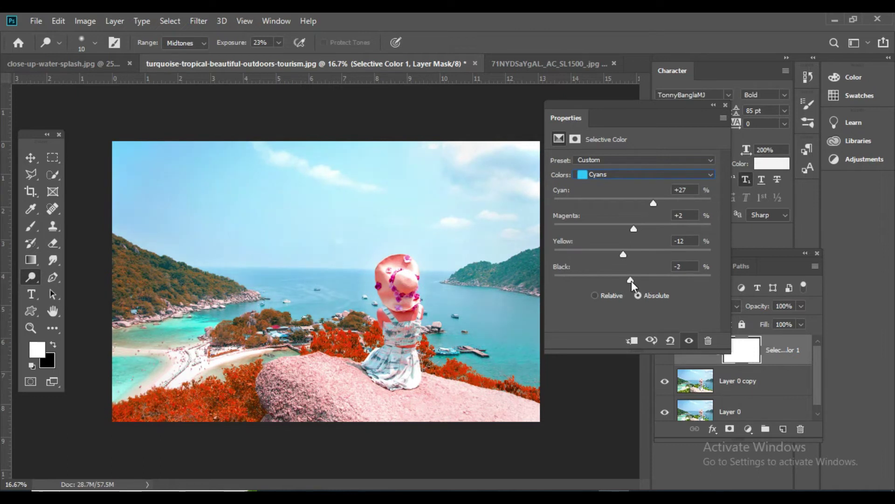
- Set yellow to -100% in the Yellows of the Selective Color adjustment to turn the foliage magenta-pink
click(623, 173)
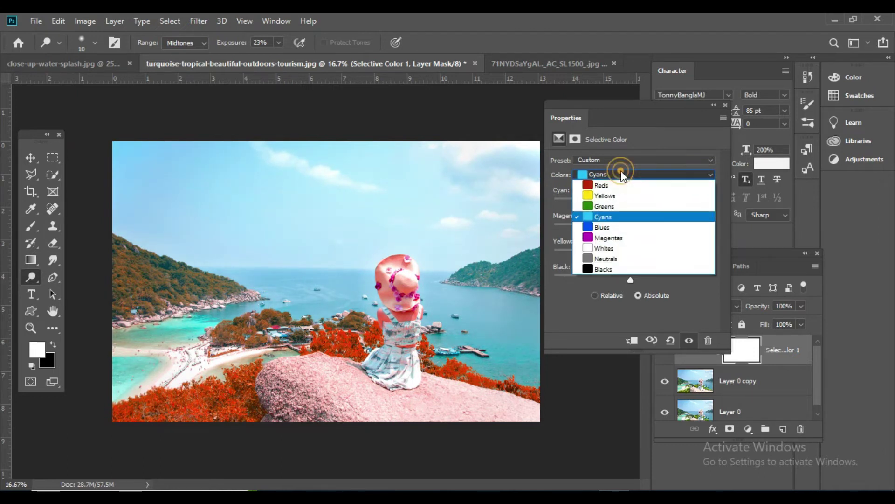
click(615, 197)
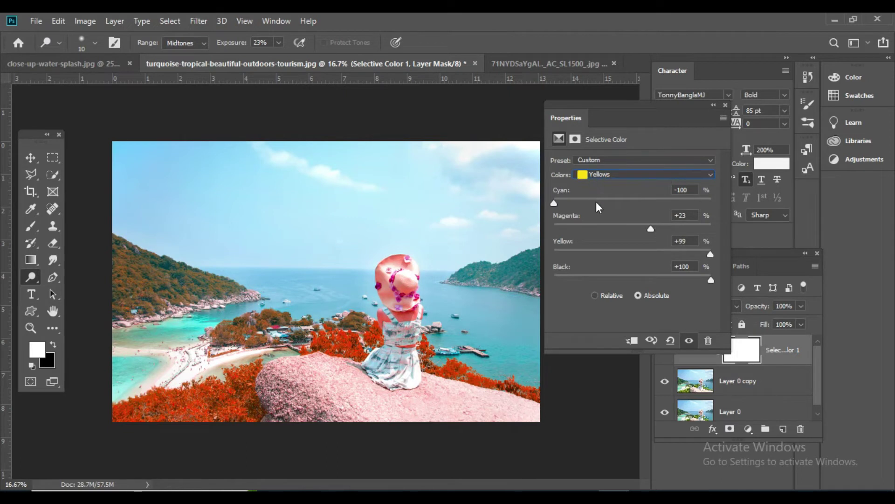
drag(712, 254, 553, 259)
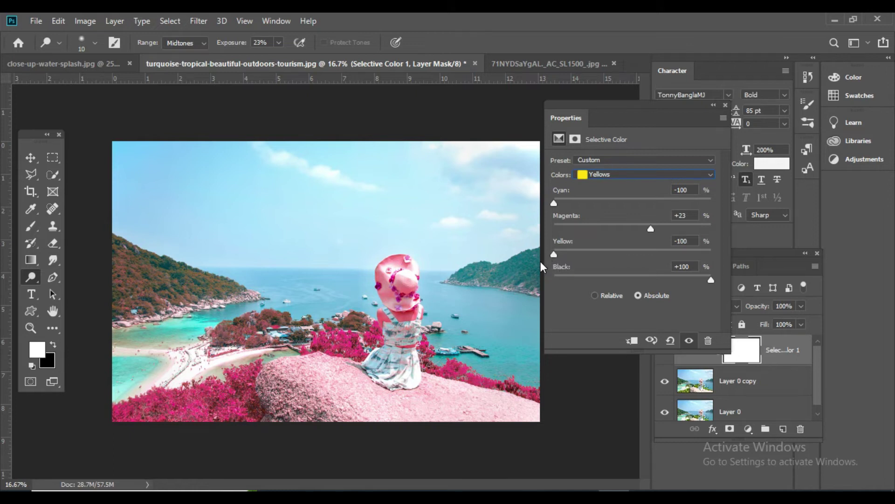
- Collapse the adjustment settings and compare the tropical bay photo with and without the Selective Color layer
click(714, 105)
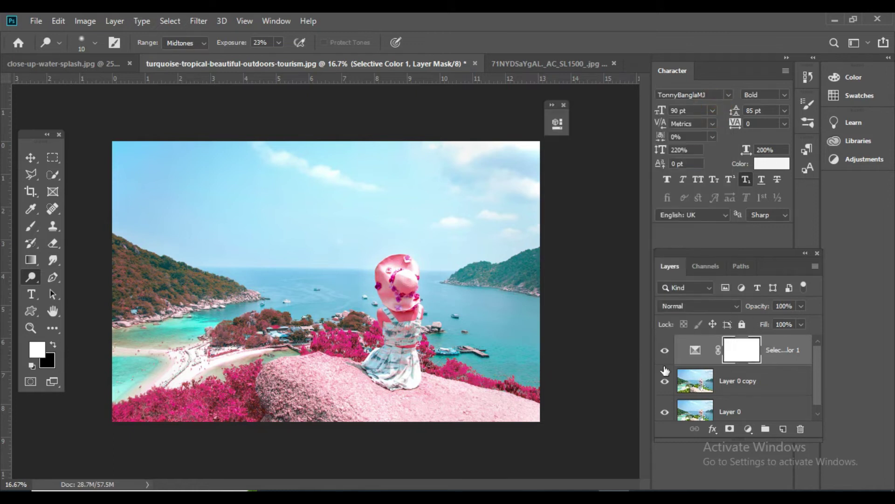
click(665, 350)
click(665, 351)
click(665, 352)
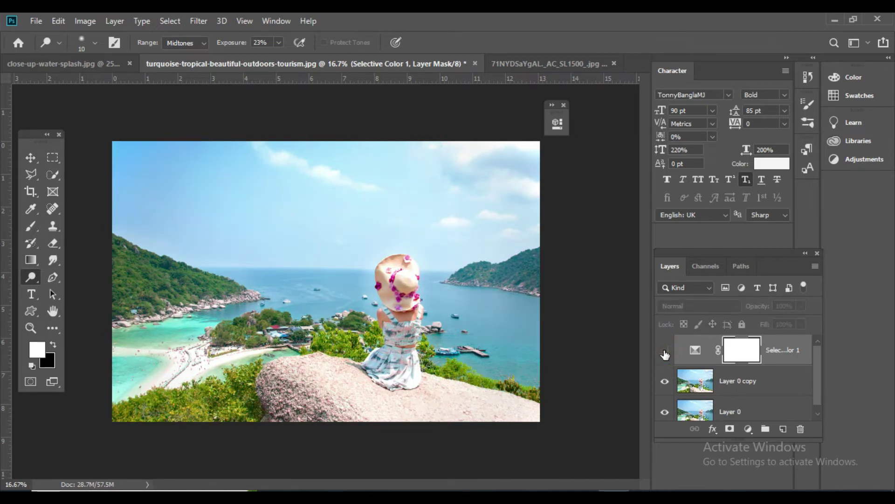
click(665, 352)
click(665, 352)
click(666, 351)
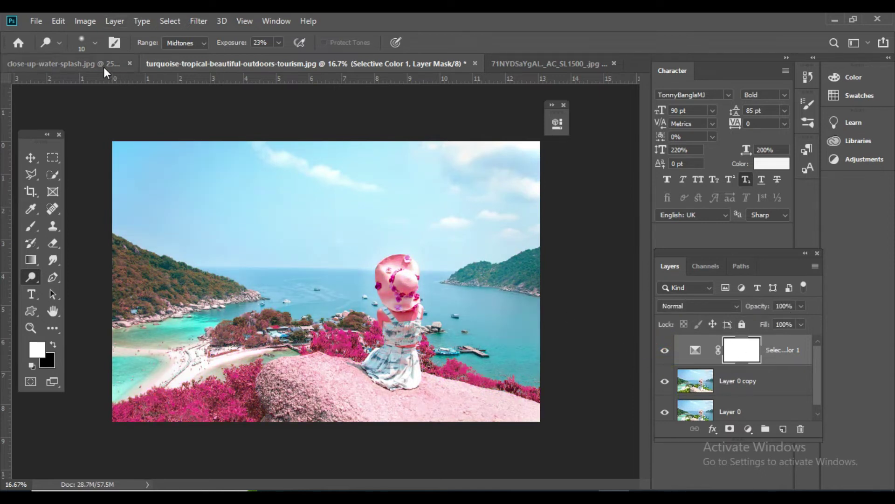
- In the permanent magnets image, duplicate Layer 0 and add a Selective Color adjustment layer above the copy, with its settings clear of the picture
click(537, 65)
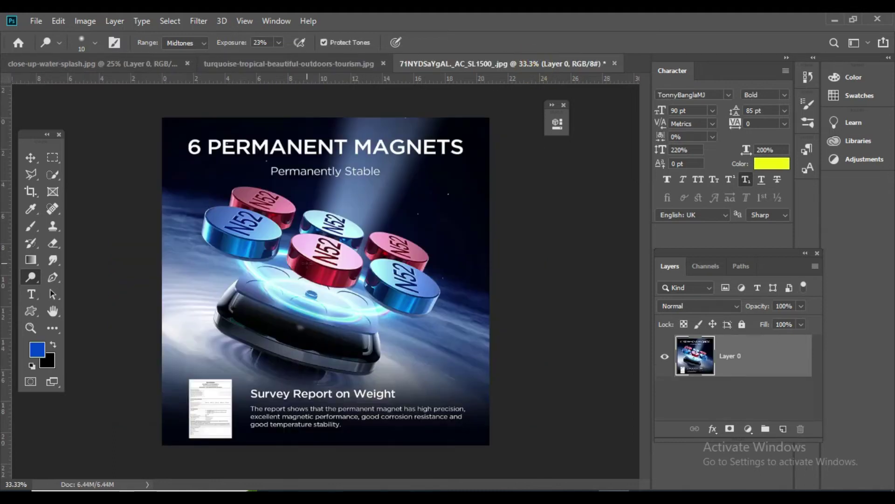
key(ctrl+j)
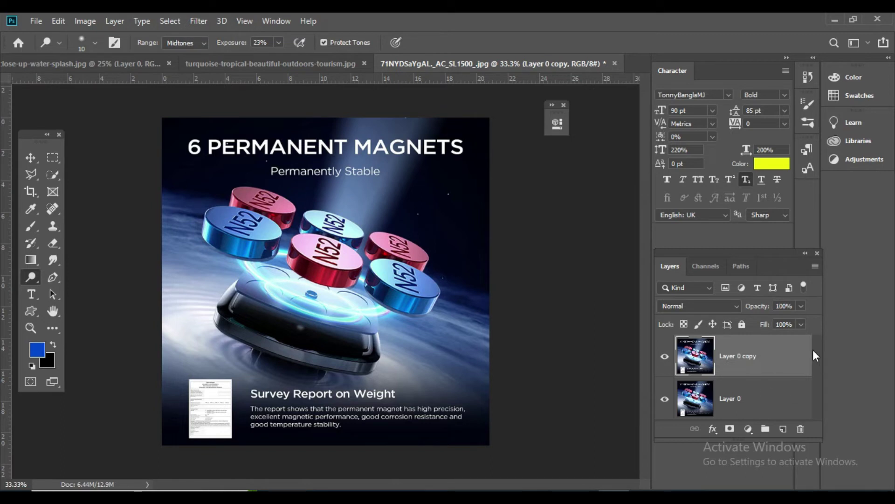
click(748, 429)
click(769, 423)
drag(426, 129, 707, 141)
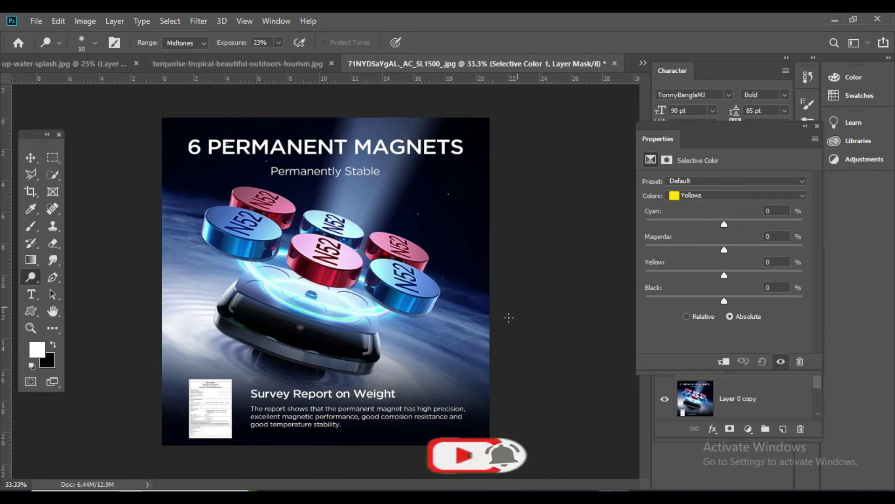
- Set the Yellows in the magnets image's Selective Color adjustment to cyan -92% and magenta +85%
click(715, 198)
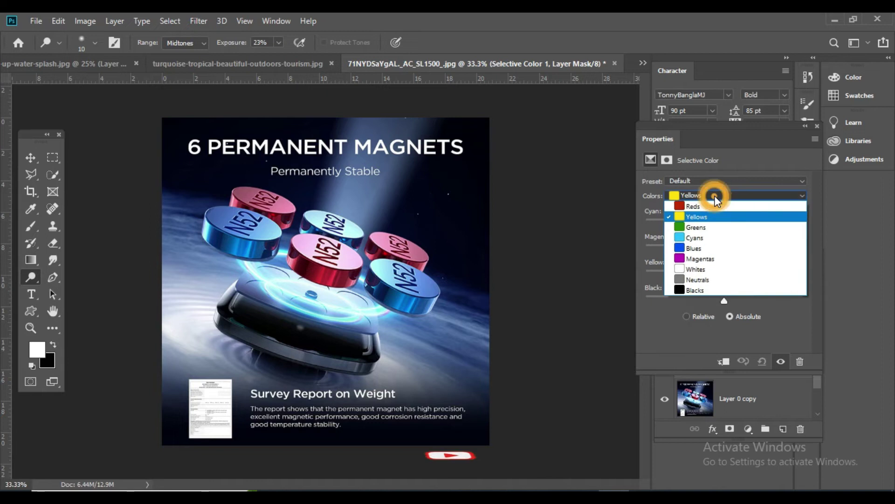
click(706, 215)
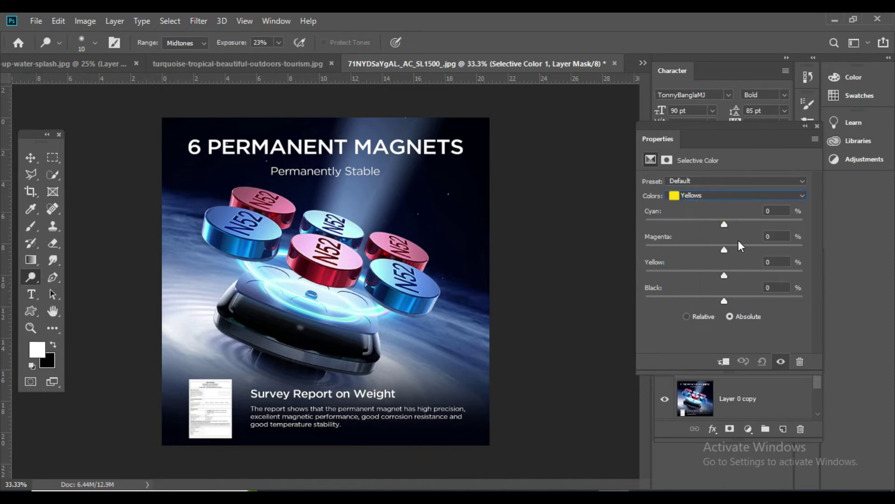
drag(724, 251, 647, 231)
click(791, 246)
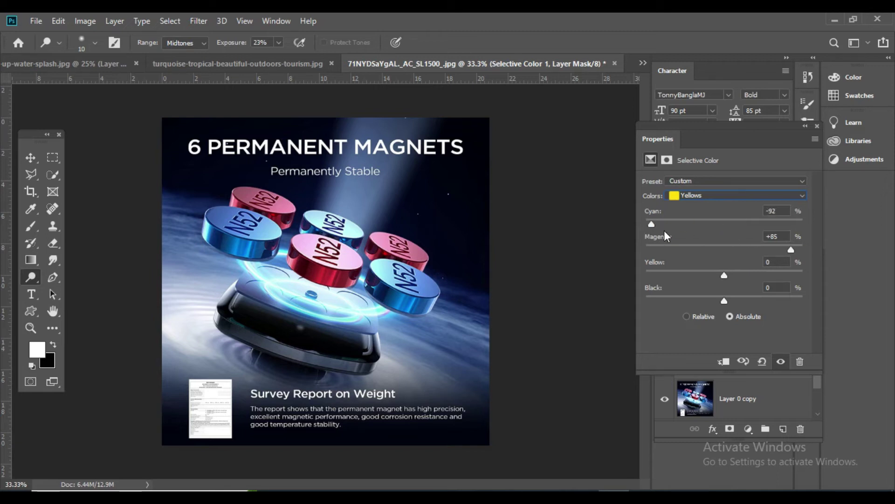
click(725, 275)
- Set the Blues of the magnets image to cyan -100% and yellow +100%, and raise their black to the maximum
click(700, 196)
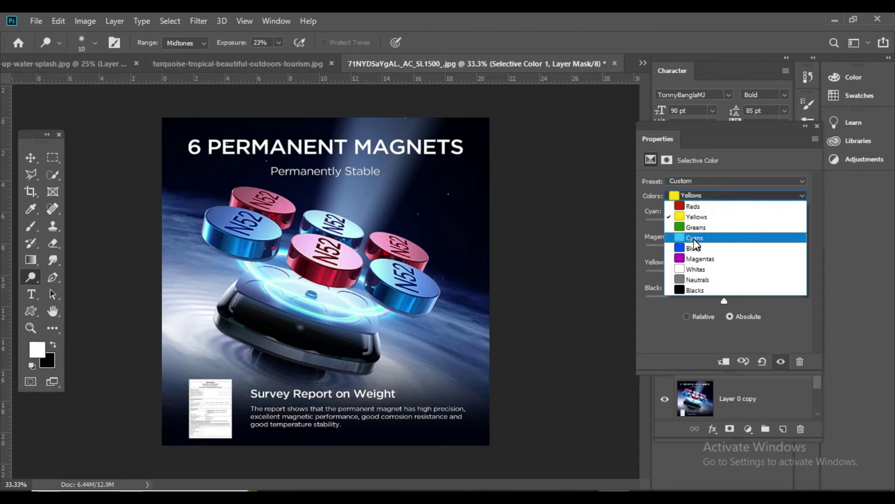
click(694, 248)
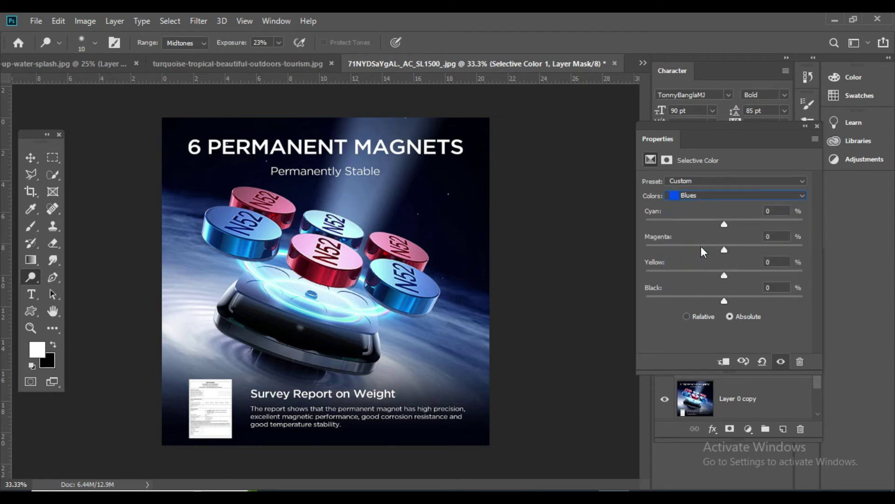
drag(721, 225, 684, 224)
drag(724, 275, 809, 276)
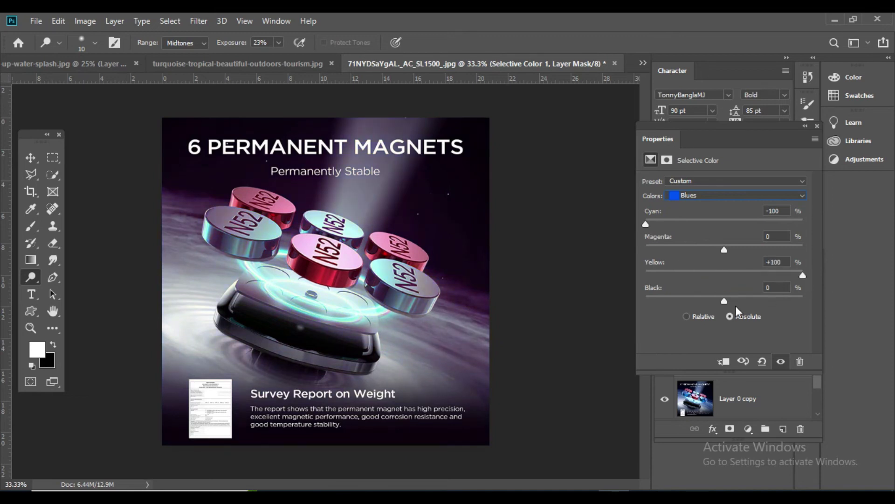
drag(750, 304, 777, 294)
- Turn the cyan glow and blue magnets green by reducing magenta in the Cyans to the minimum
click(726, 195)
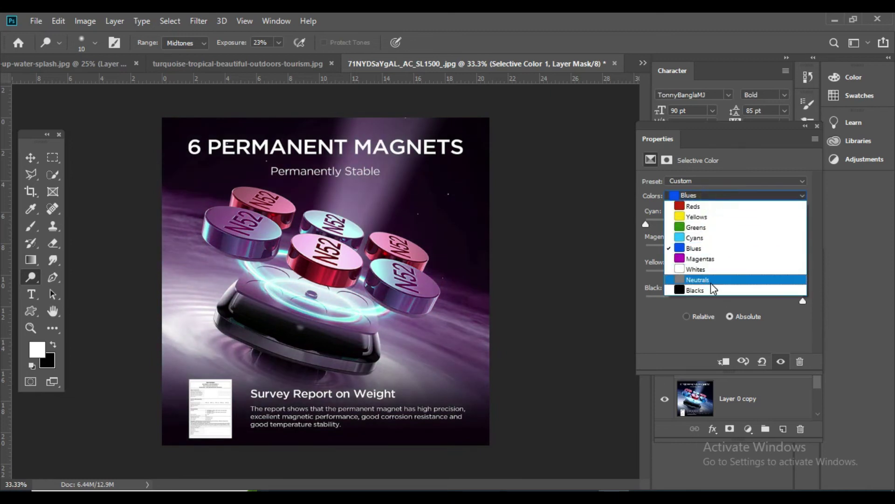
click(694, 238)
drag(724, 250, 638, 252)
- Collapse the adjustment settings and compare the magnets image with and without the Selective Color layer
click(805, 125)
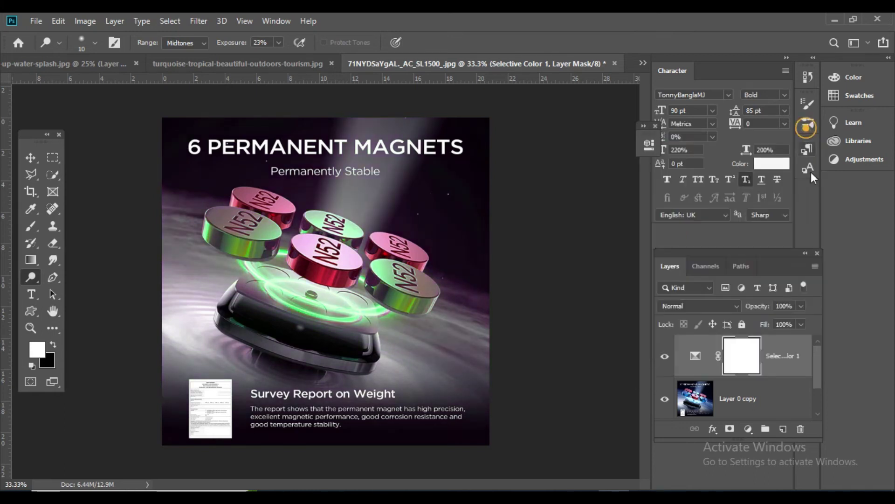
click(665, 356)
click(665, 357)
click(665, 357)
click(665, 356)
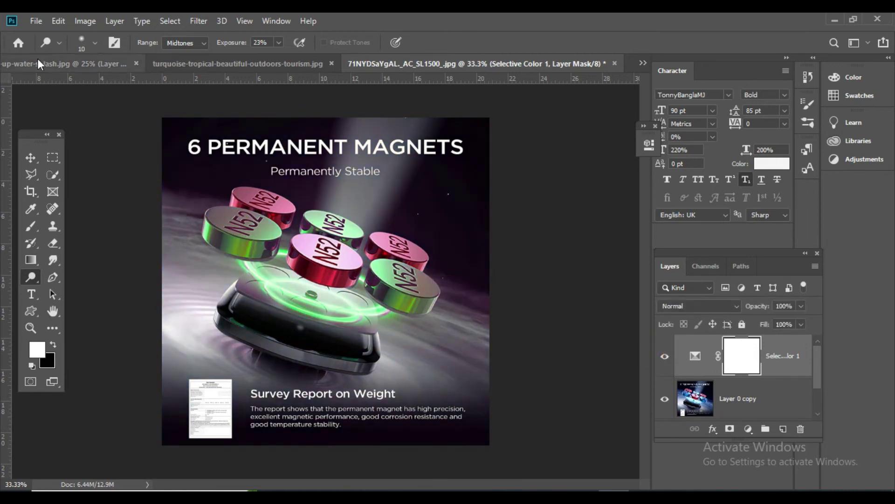
- In the close-up-water-splash.jpg image, duplicate Layer 0 and add a Selective Color adjustment layer above the copy, moving its settings aside
click(70, 64)
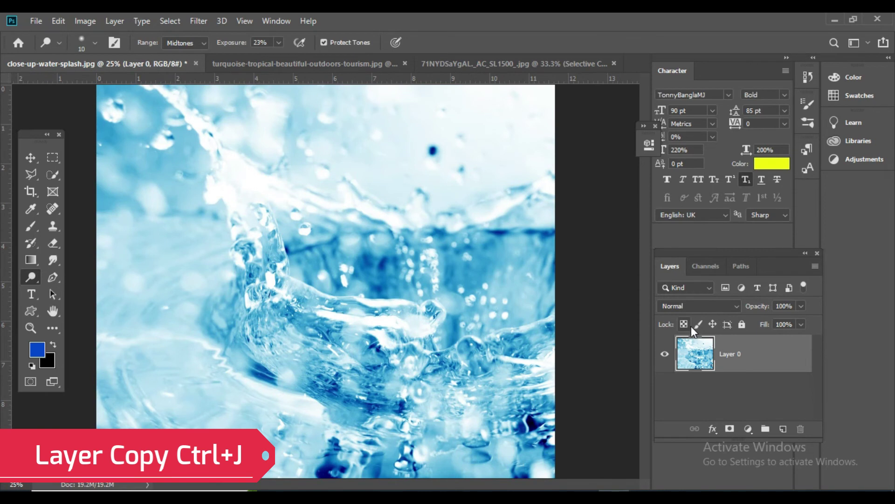
key(ctrl+j)
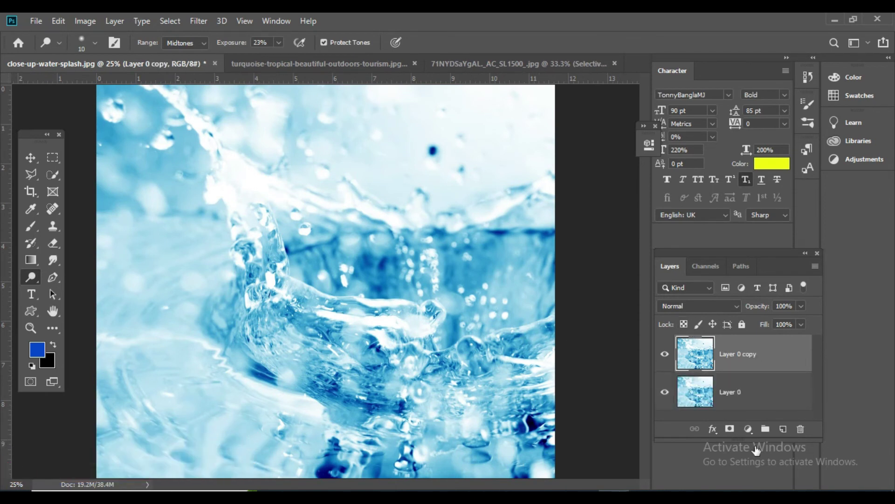
click(748, 429)
click(762, 424)
drag(541, 145, 695, 158)
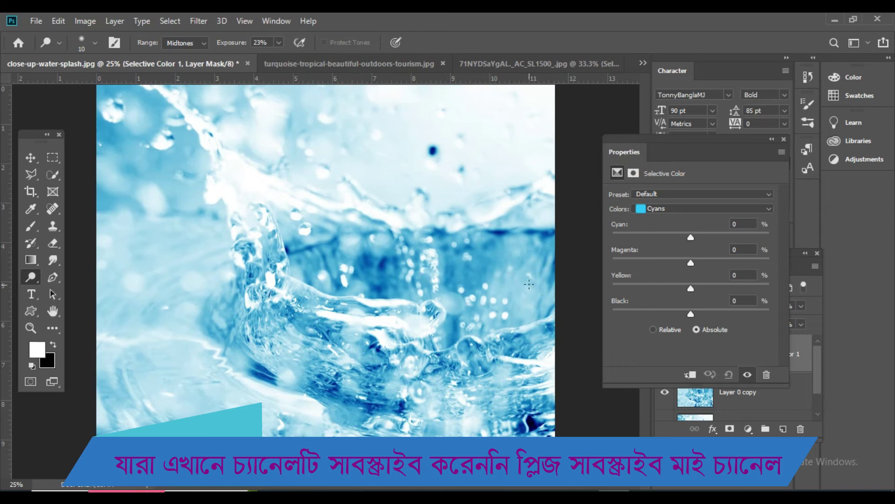
- Set yellow to -46% in the Reds of the water splash adjustment and strongly reduce their magenta
click(685, 208)
click(667, 282)
click(667, 208)
click(657, 220)
drag(691, 288, 657, 289)
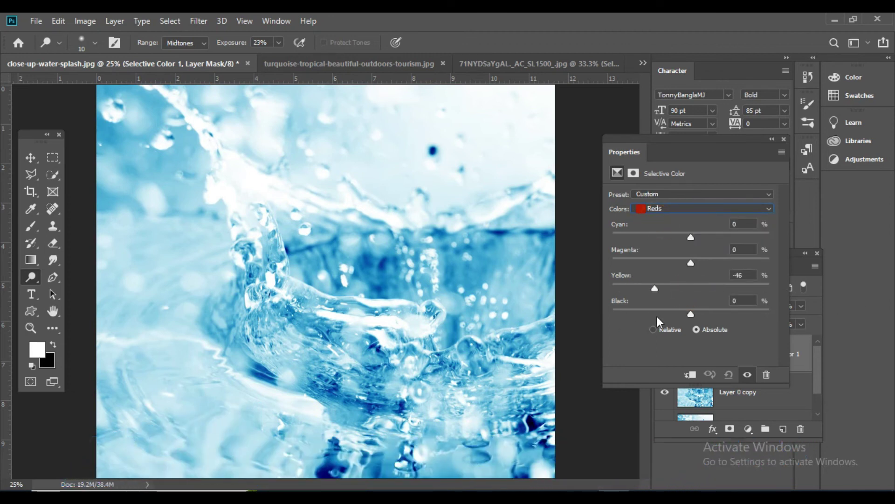
drag(693, 264, 635, 286)
- Set the Blues of the water splash adjustment to cyan -100%, magenta +85%, yellow -71% and black +24%
click(684, 210)
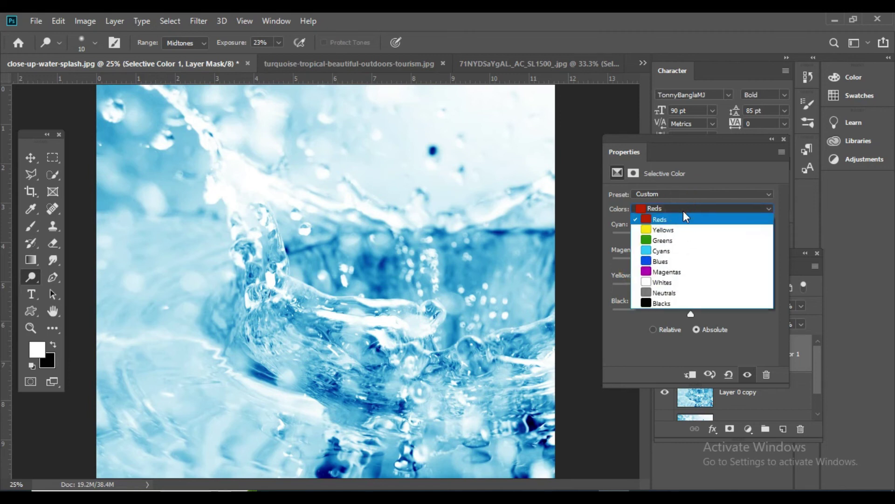
click(666, 261)
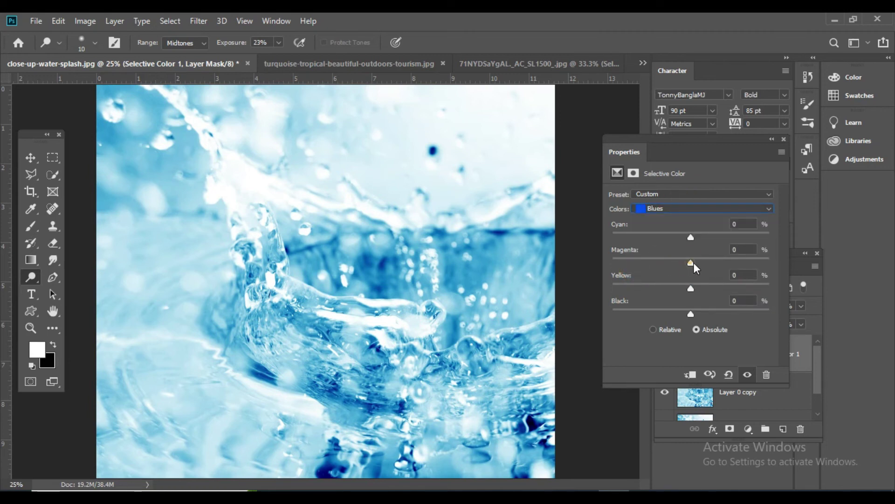
drag(690, 264, 755, 264)
drag(693, 239, 599, 249)
drag(692, 313, 710, 317)
drag(691, 288, 770, 288)
drag(671, 289, 635, 289)
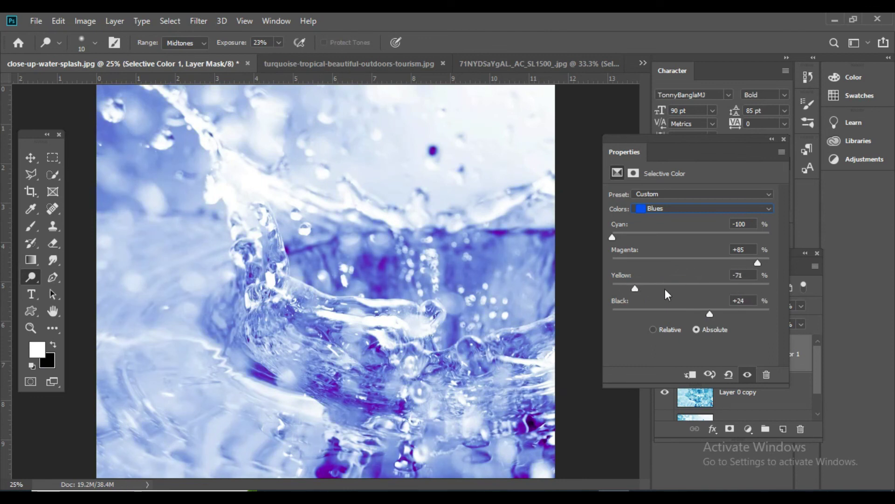
- Set the Whites of the water splash to cyan +8%, magenta +100%, yellow +12% and black -100%, and collapse the adjustment settings
click(690, 208)
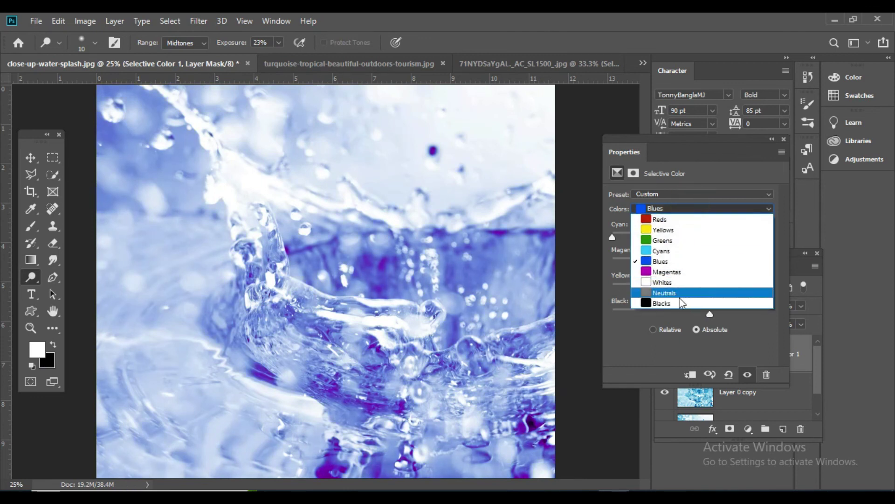
click(670, 285)
drag(689, 315, 607, 320)
drag(740, 287, 781, 289)
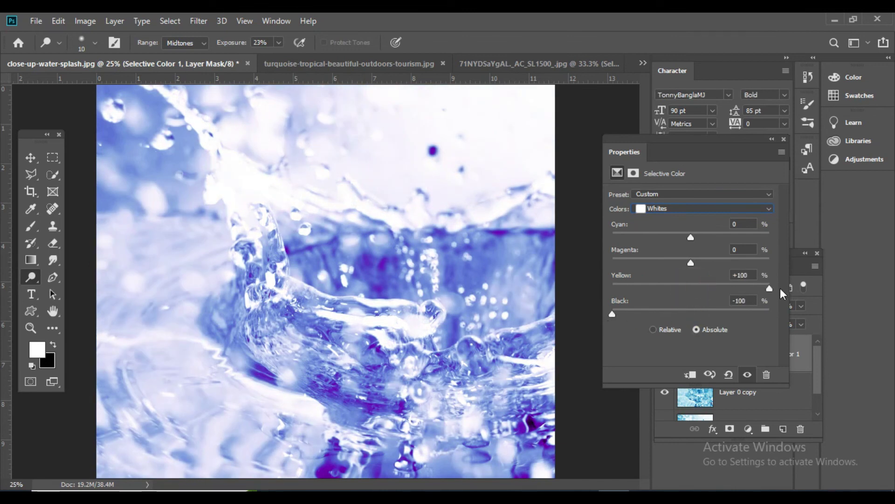
drag(692, 263, 776, 261)
mouse_move(691, 237)
mouse_down()
mouse_move(622, 252)
mouse_move(698, 247)
mouse_up()
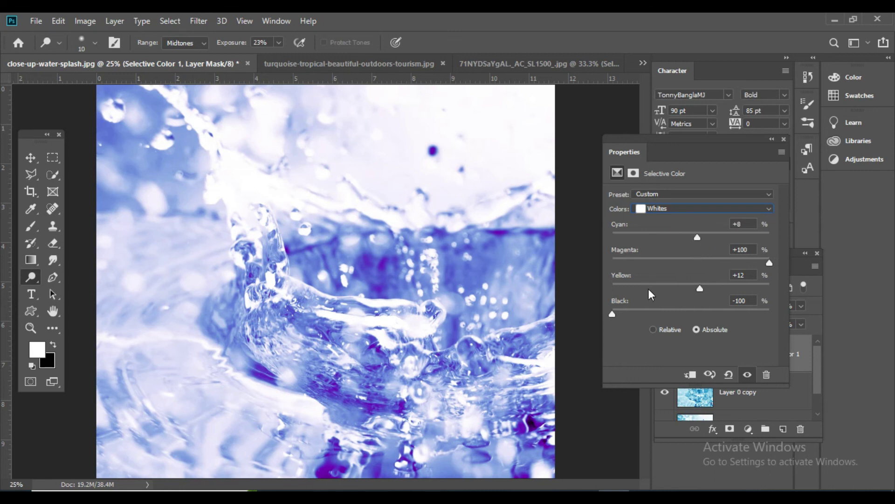
click(625, 139)
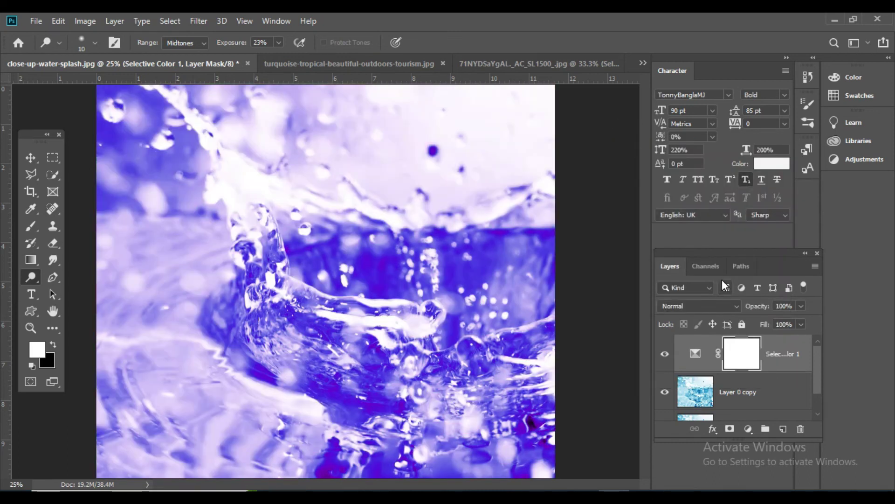
key(ctrl+minus)
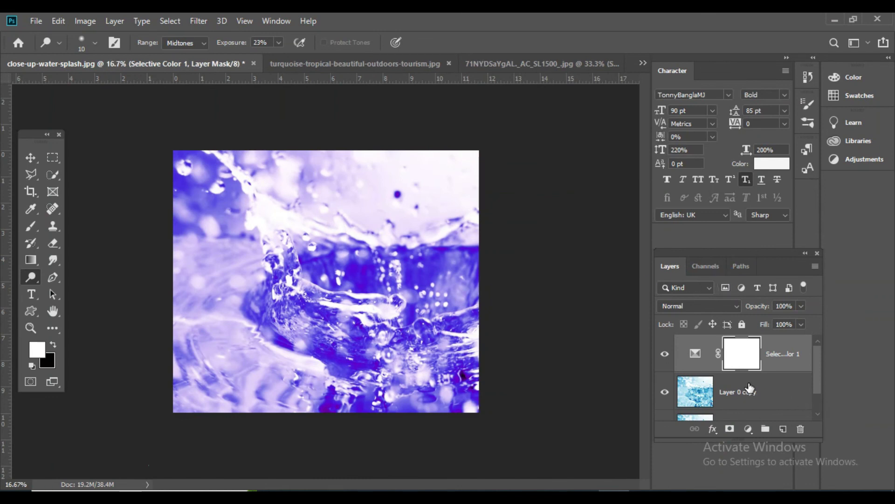
- Return to the tropical bay image and compare it with and without the Selective Color layer
click(305, 64)
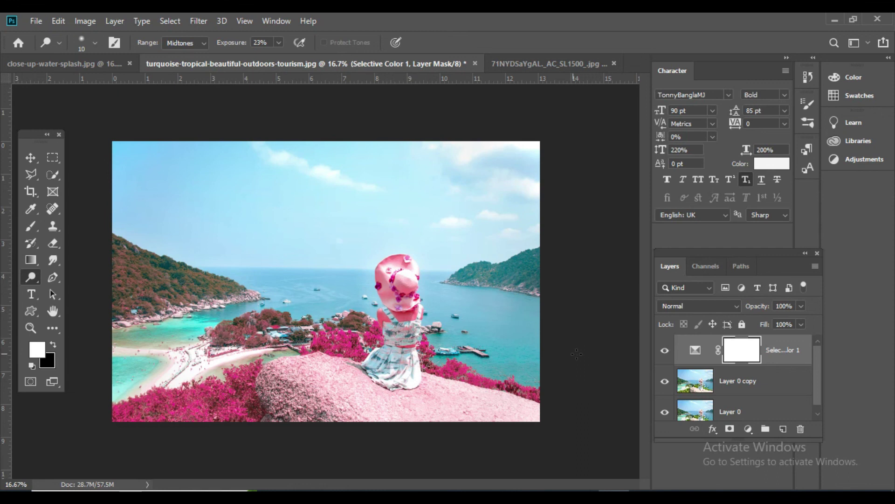
click(665, 351)
click(666, 354)
click(666, 354)
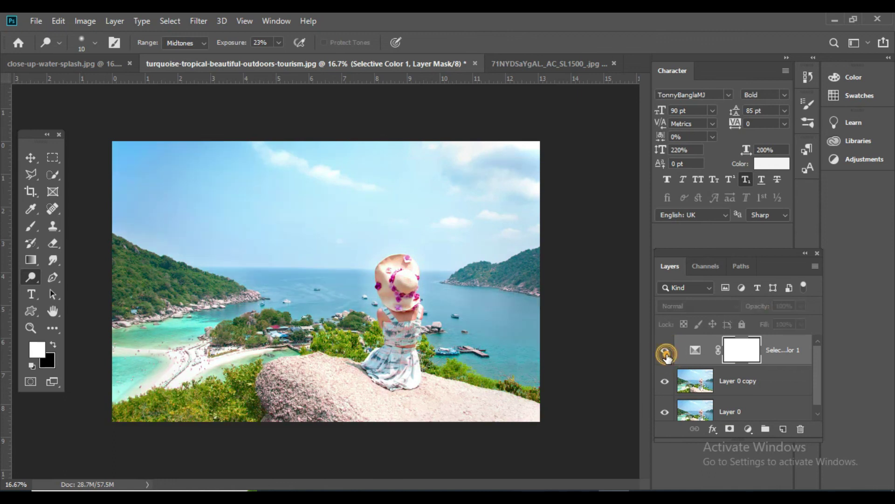
click(666, 353)
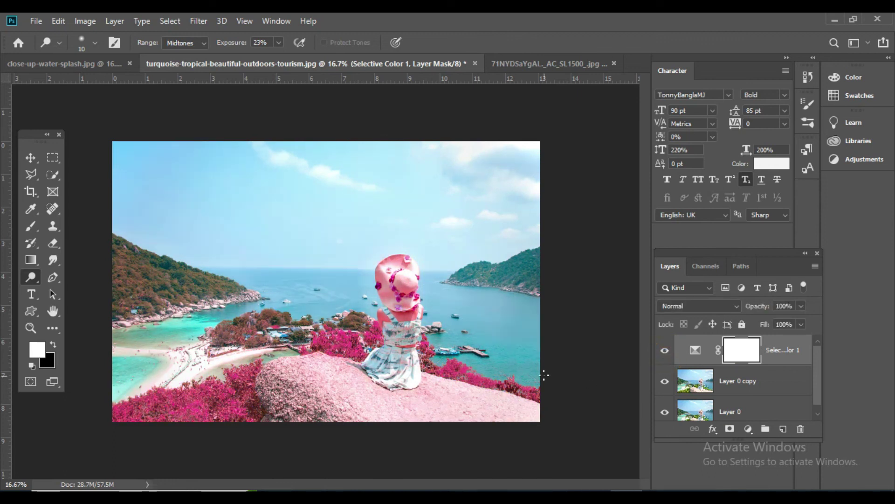